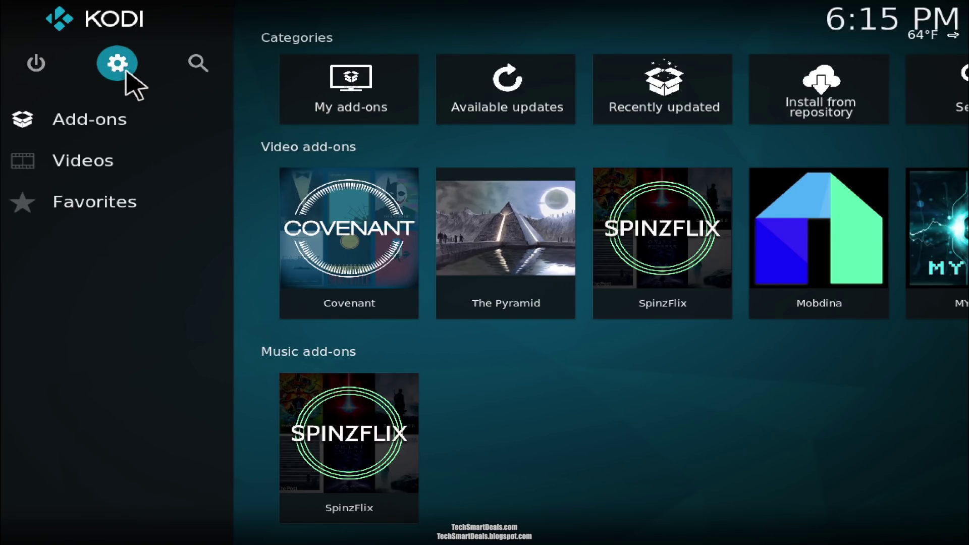
left_click(129, 71)
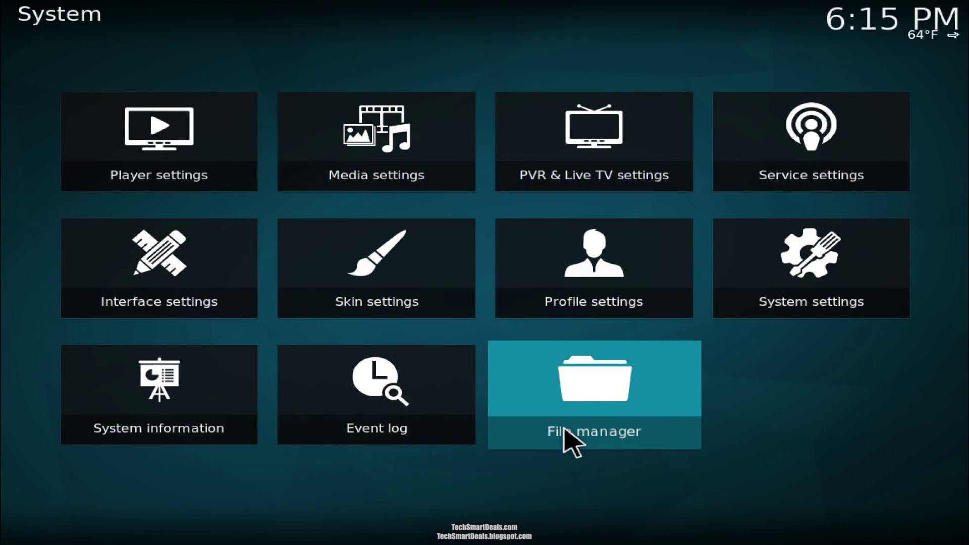
left_click(662, 413)
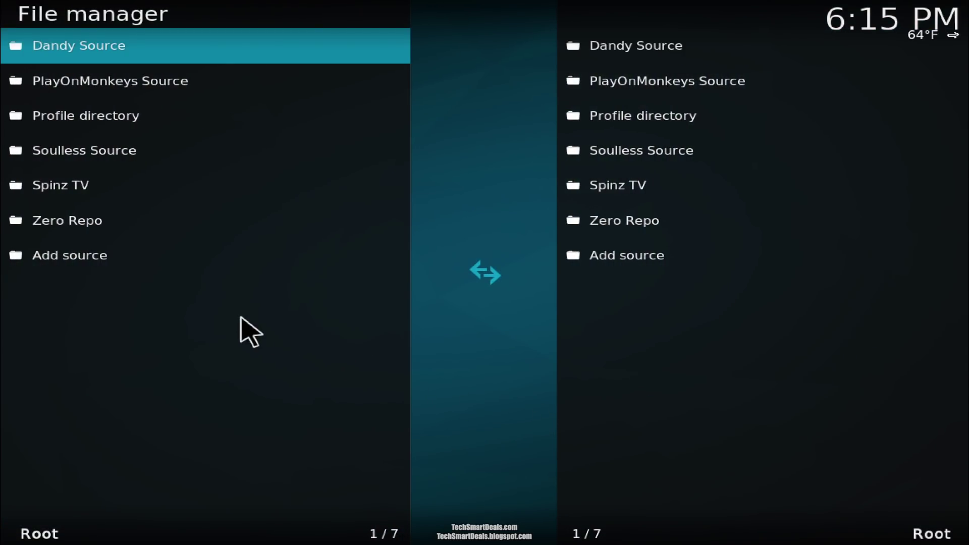
left_click(127, 268)
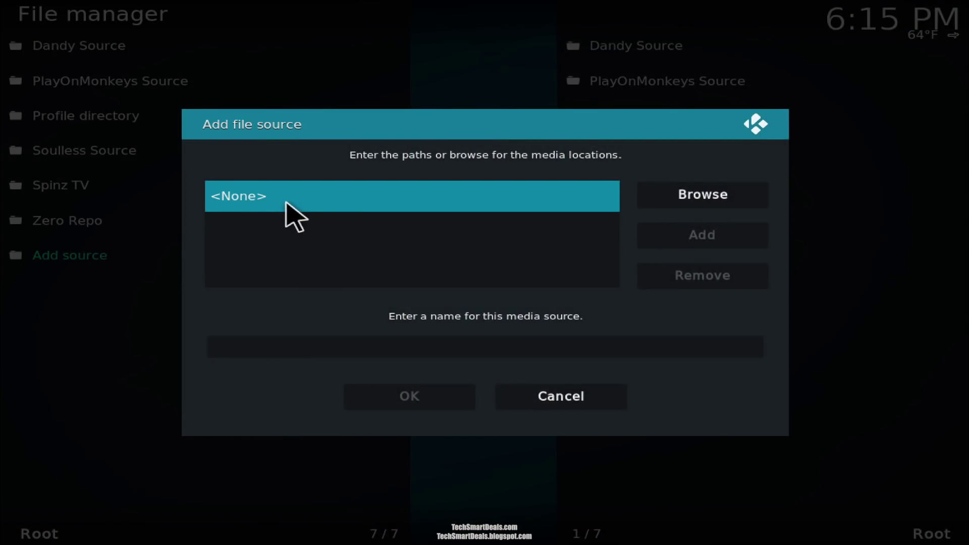
left_click(349, 195)
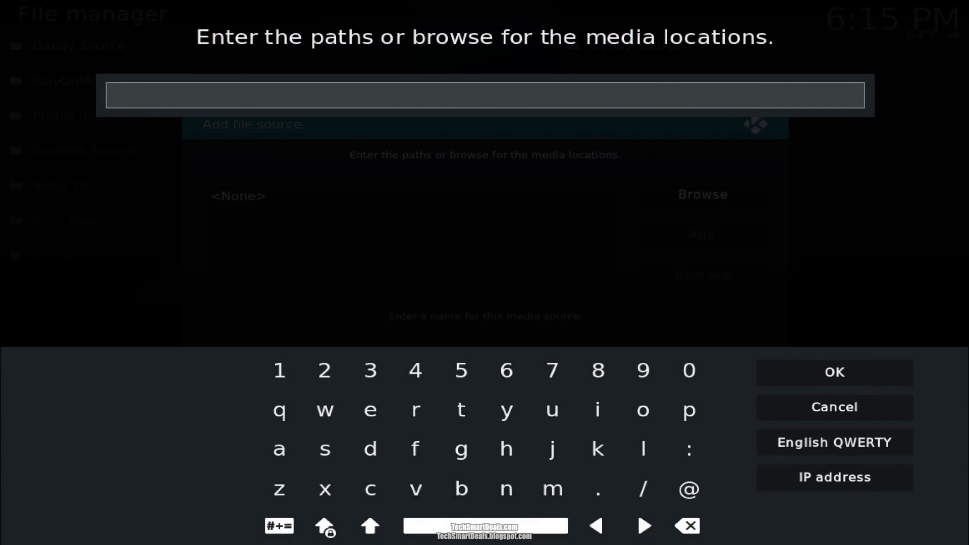
type("http://")
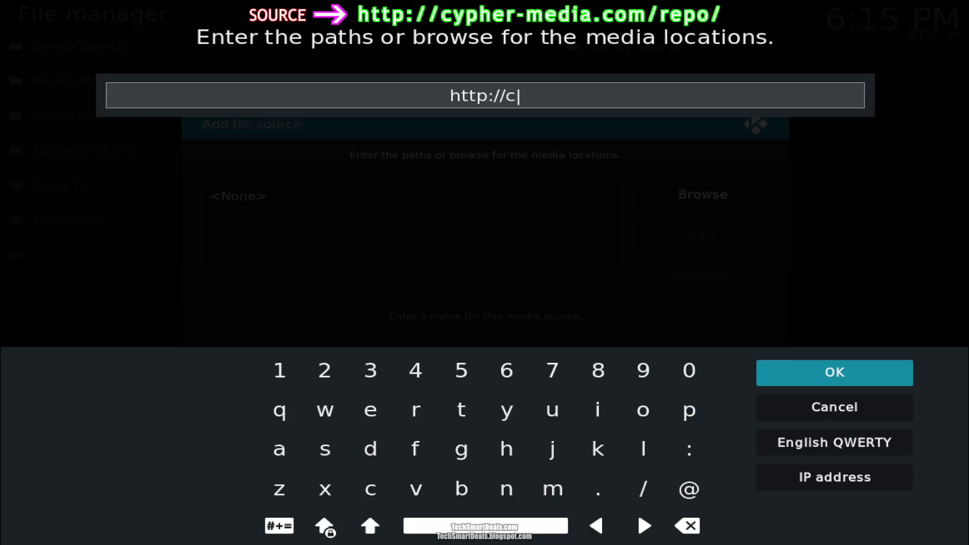
type("cypher-")
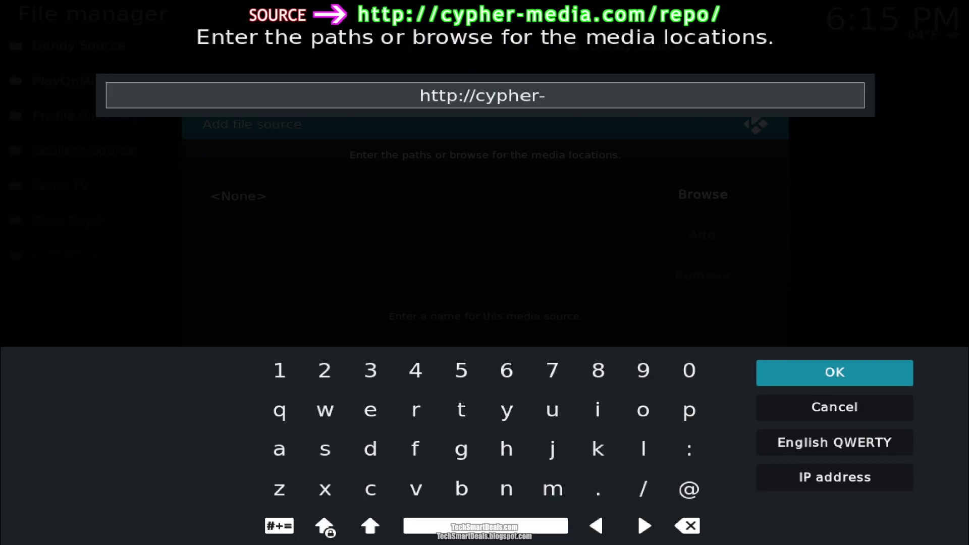
type("media.com/r")
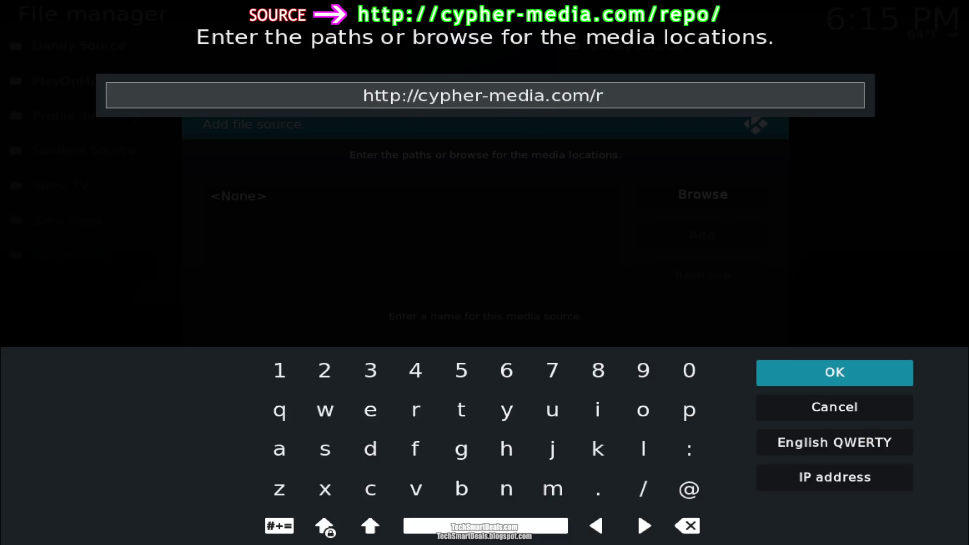
type("epo/")
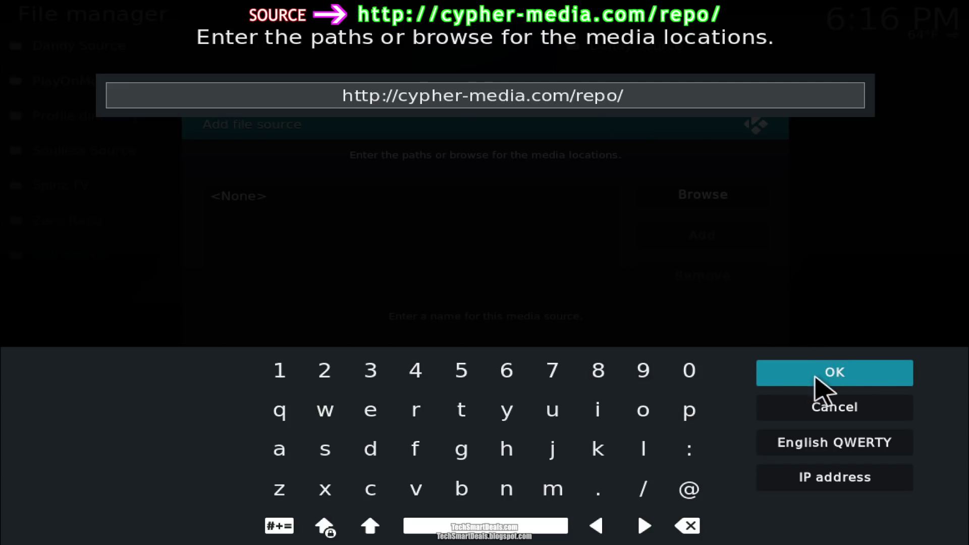
- Confirm the repo path, name the source 'Cypher Source' and save it
left_click(874, 375)
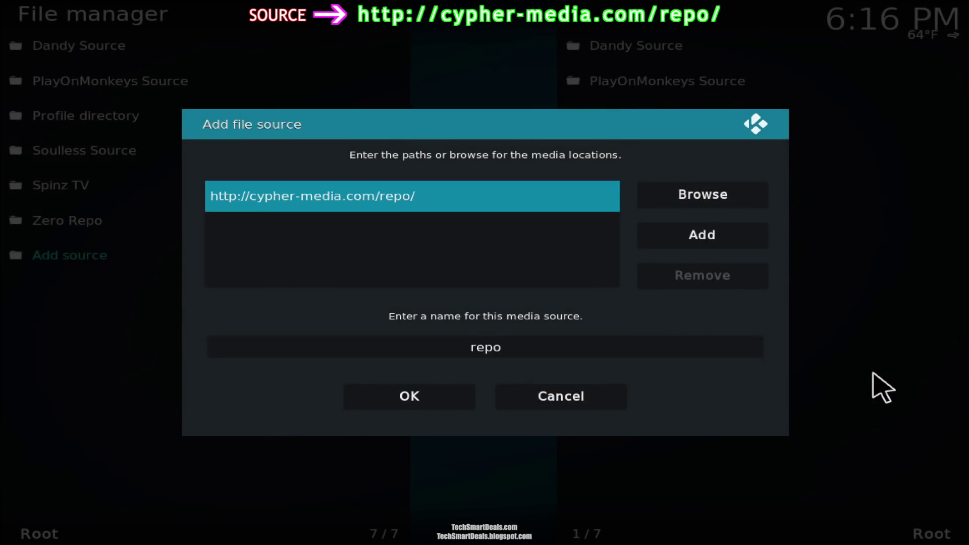
left_click(519, 349)
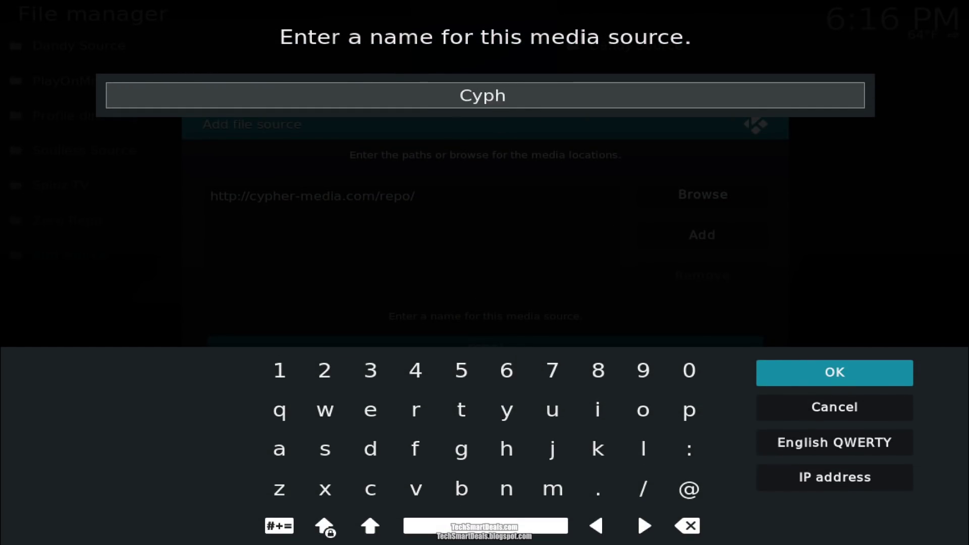
type("Cypher Source")
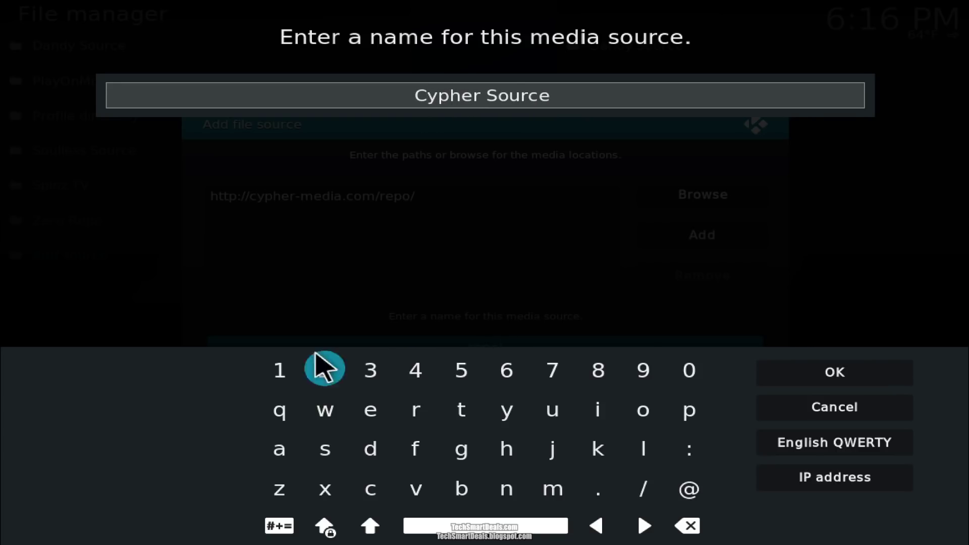
left_click(863, 376)
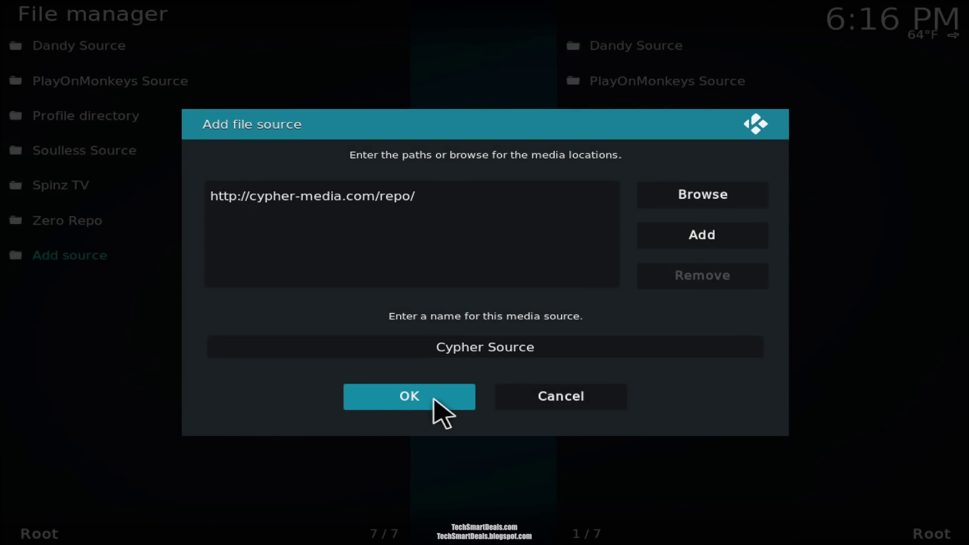
left_click(417, 400)
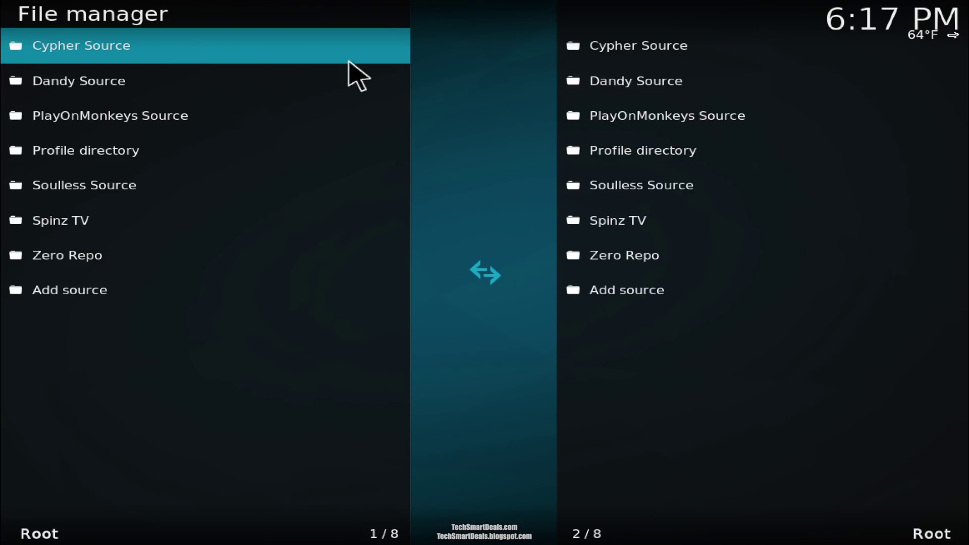
- Install repository.Cypherslocker-1.0.2.zip from Cypher Source using Install from zip file
key("Escape")
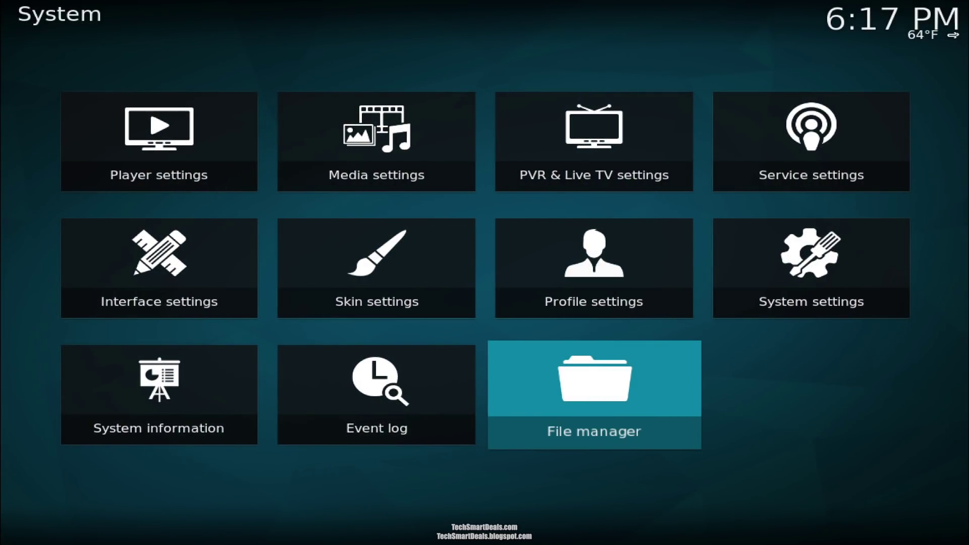
key("Escape")
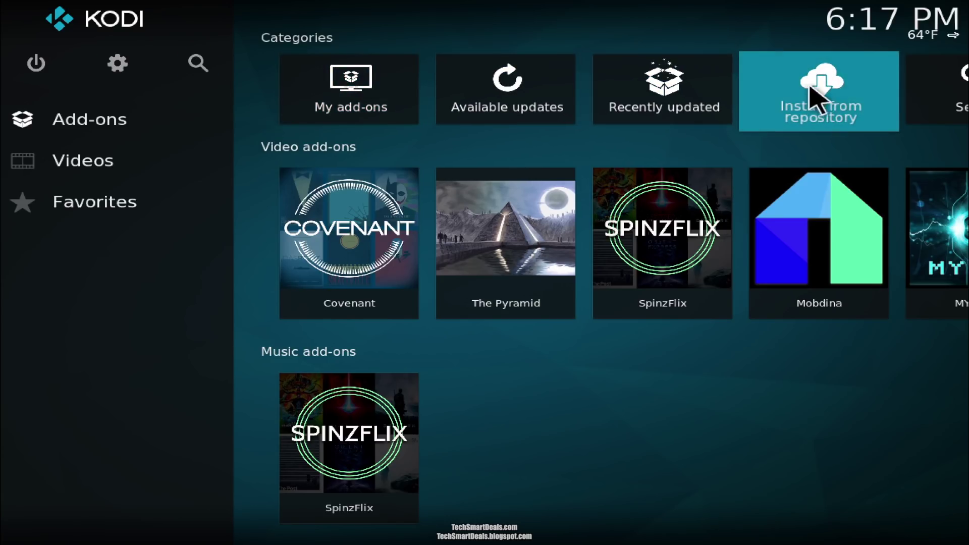
left_click(777, 75)
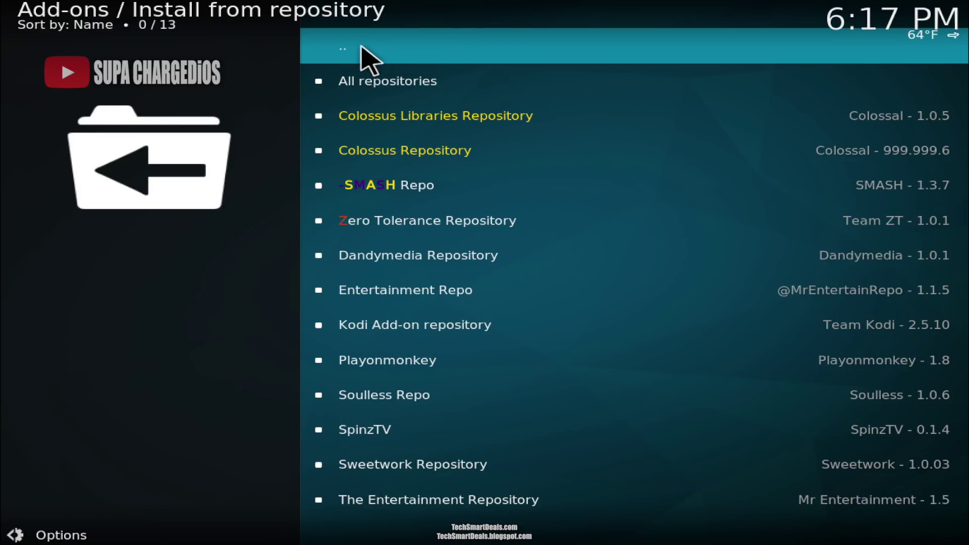
left_click(507, 48)
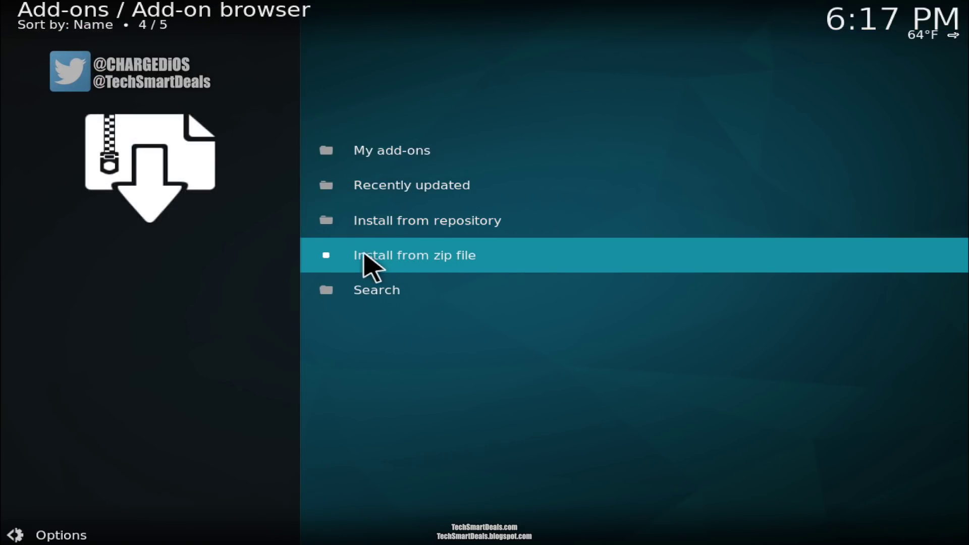
left_click(515, 260)
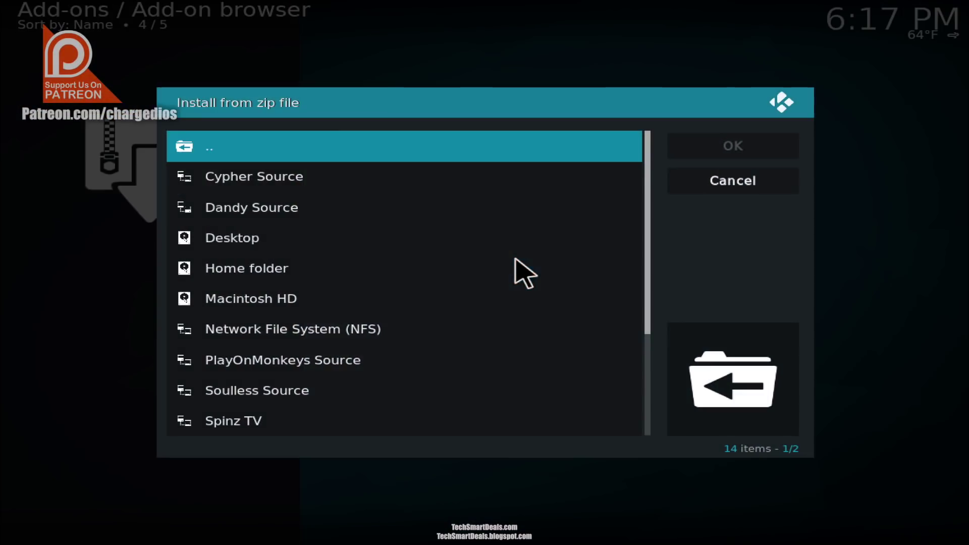
left_click(337, 177)
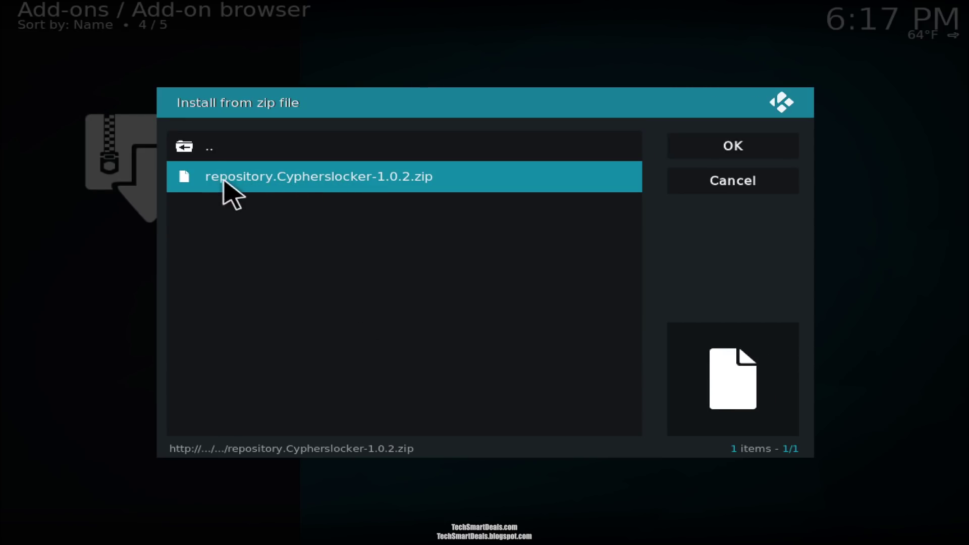
left_click(459, 177)
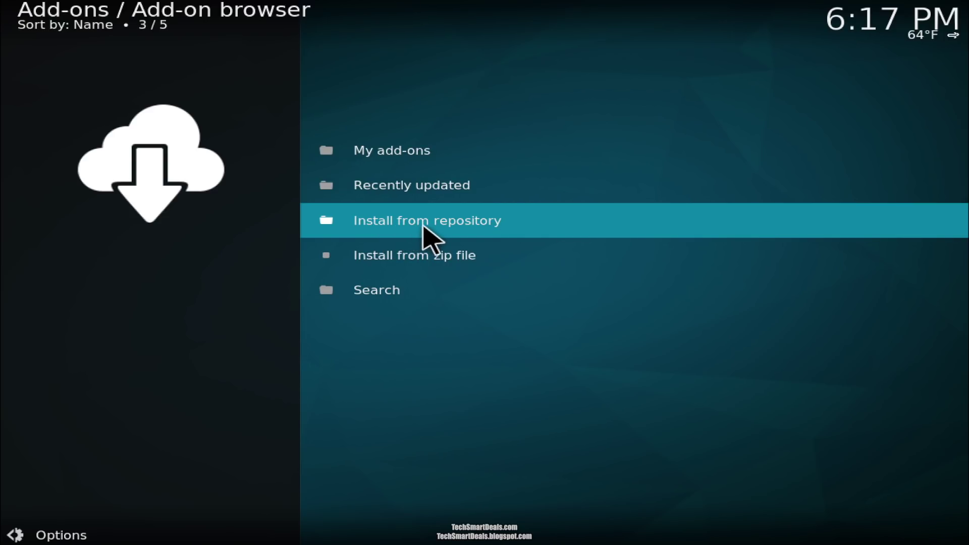
- Install Project Cypher from the Cyphers locker repository's Video add-ons
left_click(519, 227)
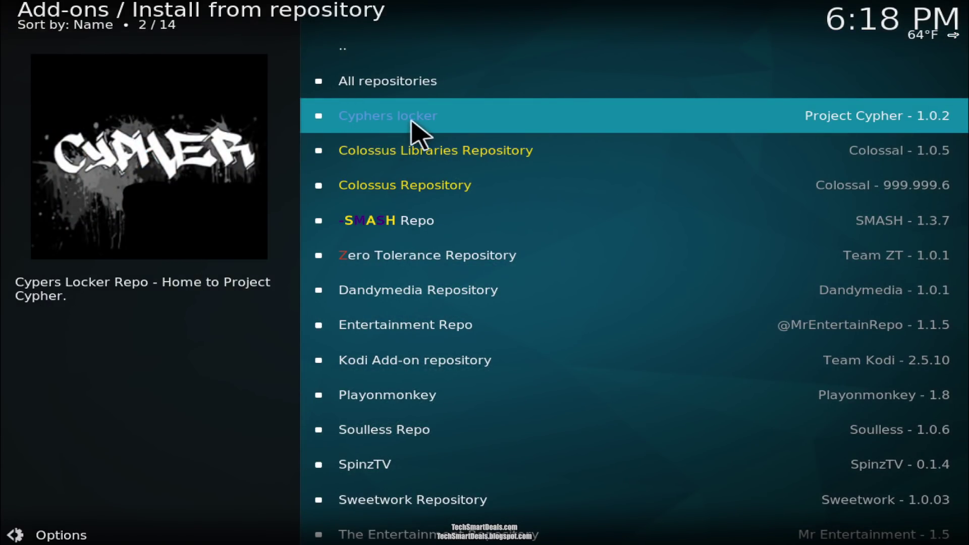
left_click(458, 128)
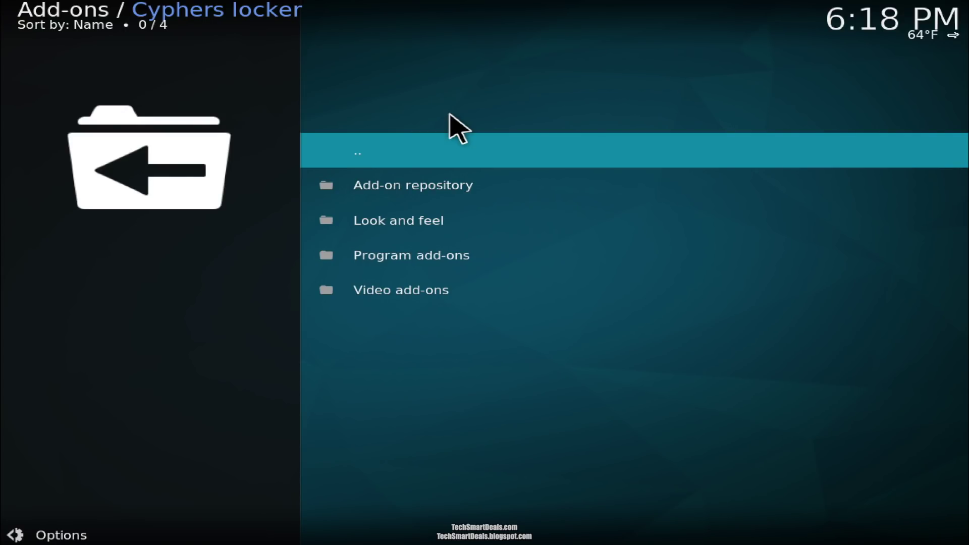
left_click(483, 290)
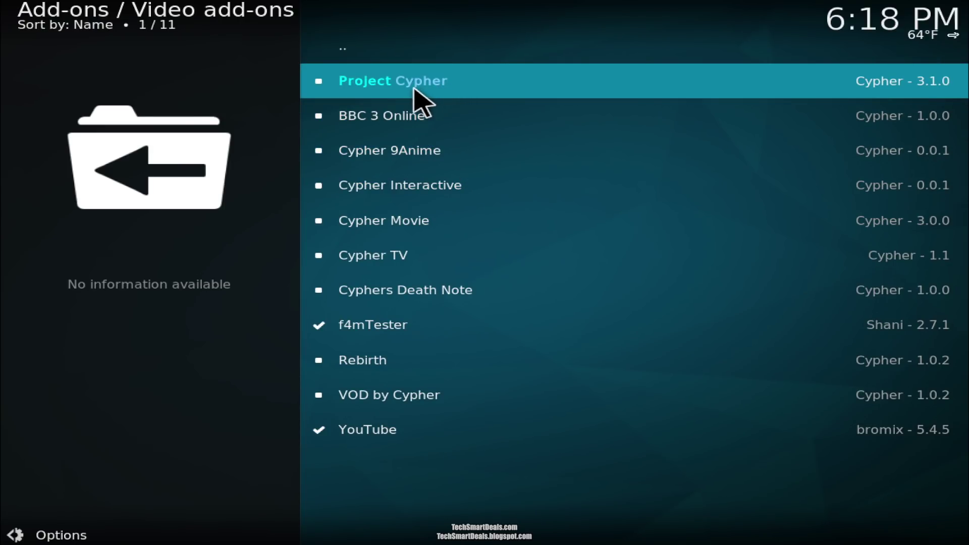
left_click(505, 94)
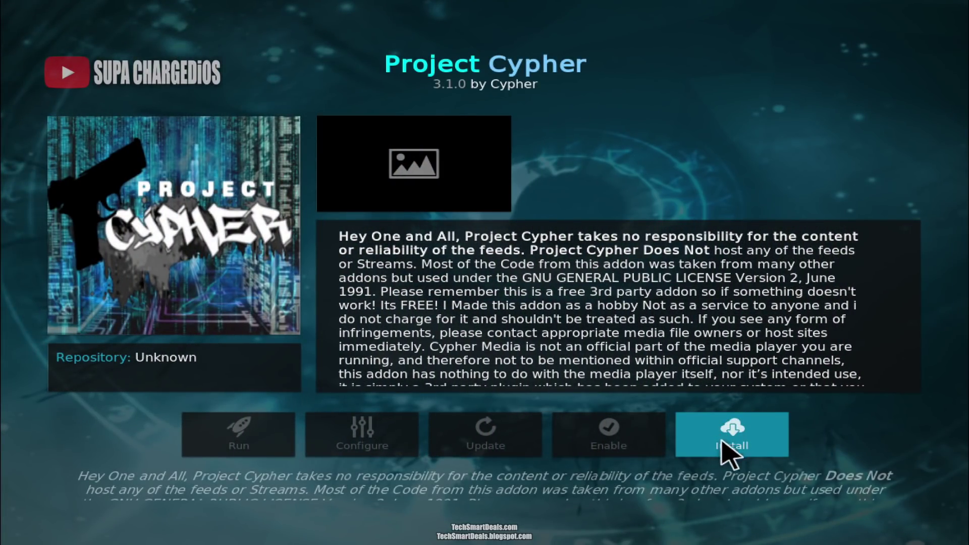
left_click(769, 428)
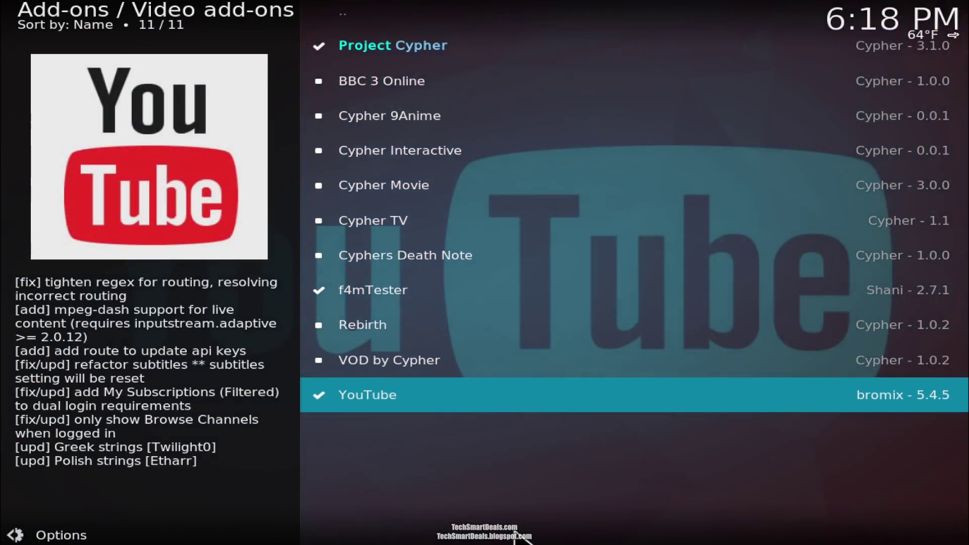
- Return to the Add-ons home screen and move to Project Cypher among the video add-ons
key("BackSpace")
key("BackSpace")
key("BackSpace")
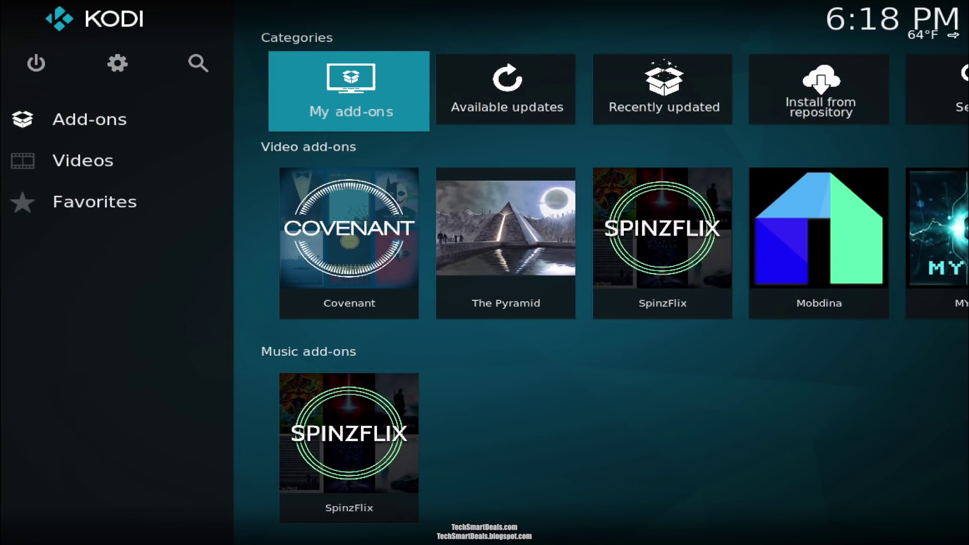
key("Down")
key("Right")
key("Right")
key("Right")
key("Right")
key("Right")
key("Right")
key("Right")
key("Right")
key("Right")
key("Right")
key("Right")
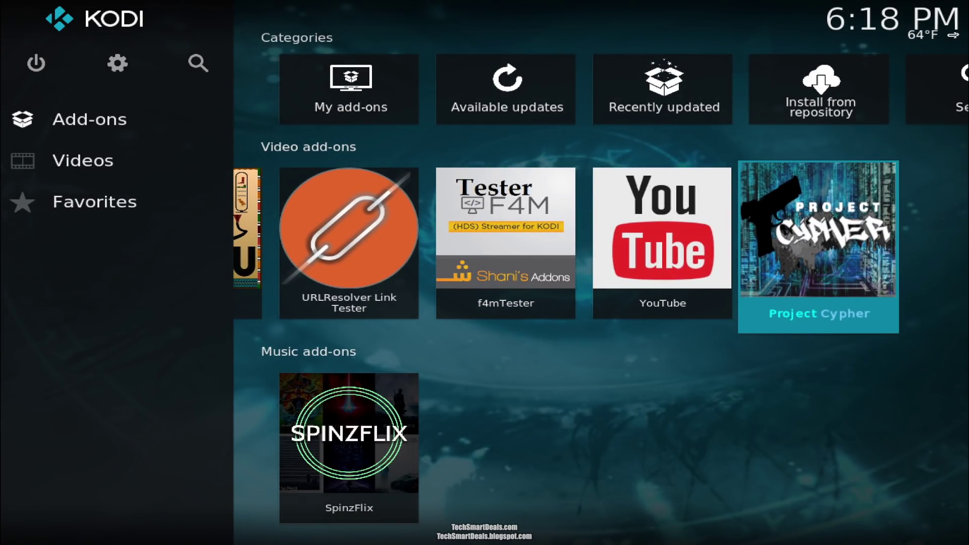
- Open Project Cypher, go into Cypher IPTV Channels, then open the Cypher Local USA list
key("Return")
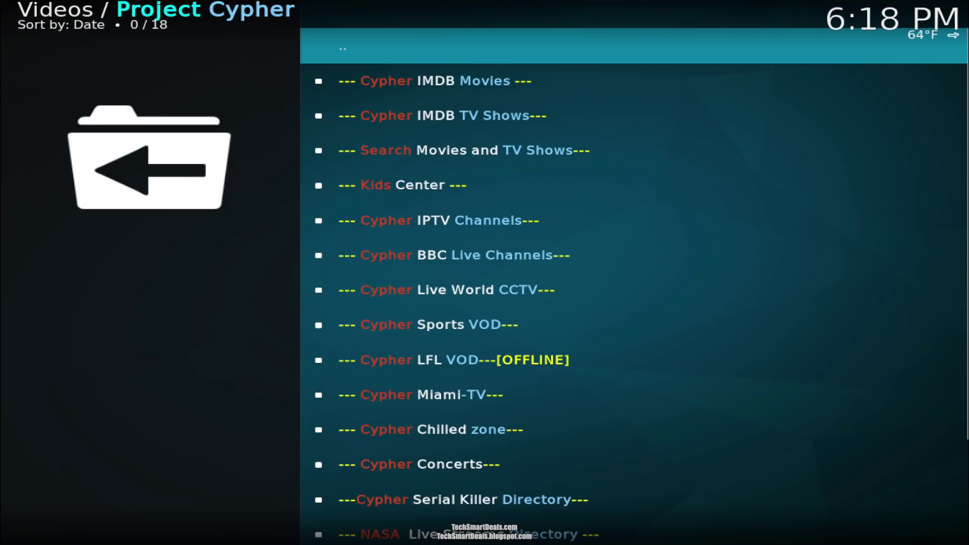
key("Down")
key("Down")
key("Down")
key("Down")
key("Down")
key("Down")
key("Down")
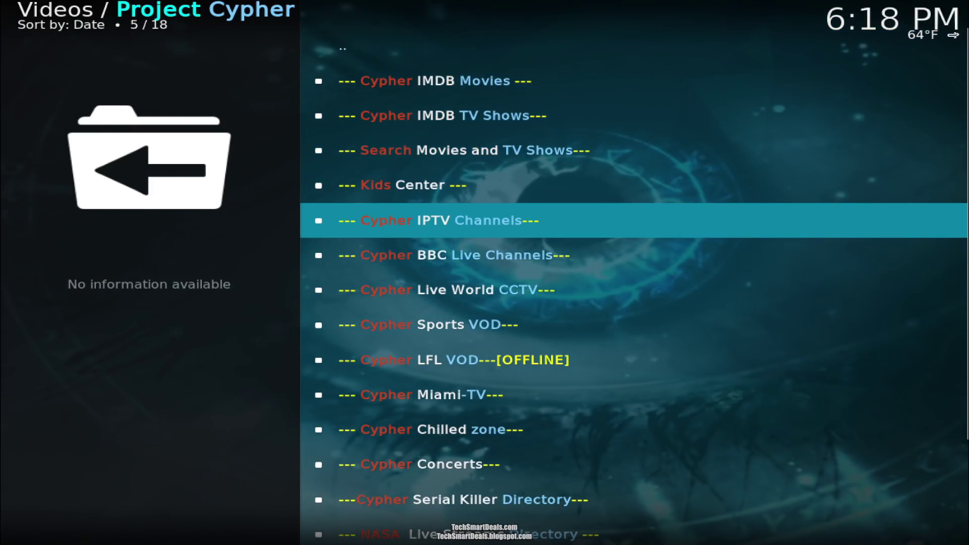
key("Down")
key("Down")
key("Down")
key("Down")
key("Down")
key("Down")
key("Down")
key("Down")
key("Down")
key("Down")
key("Down")
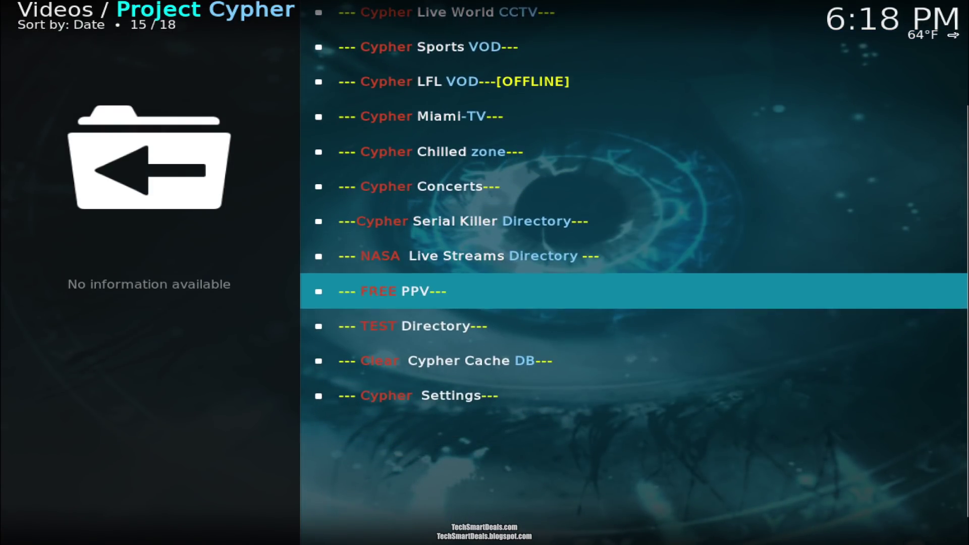
key("Down")
key("Down")
key("Down")
key("Down")
key("Down")
key("Down")
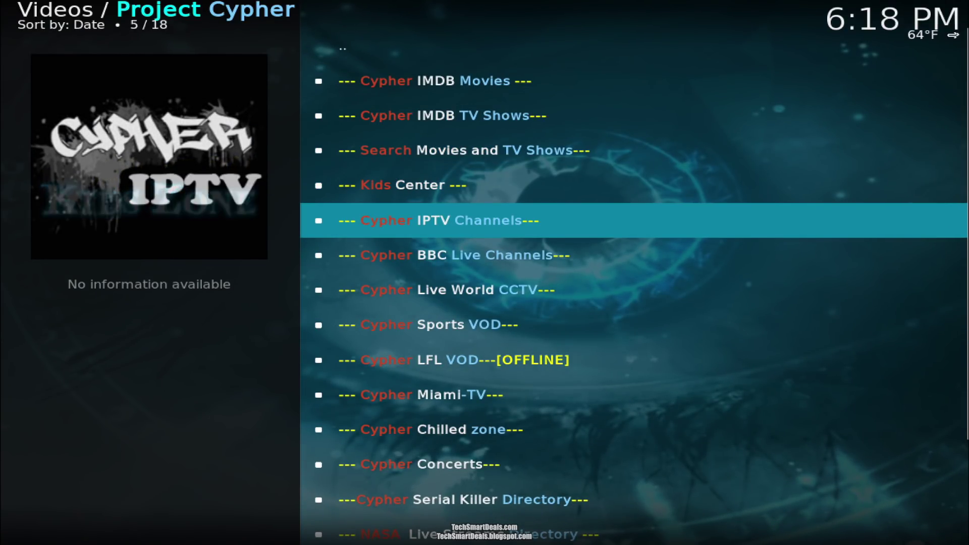
key("Return")
key("Down")
key("Down")
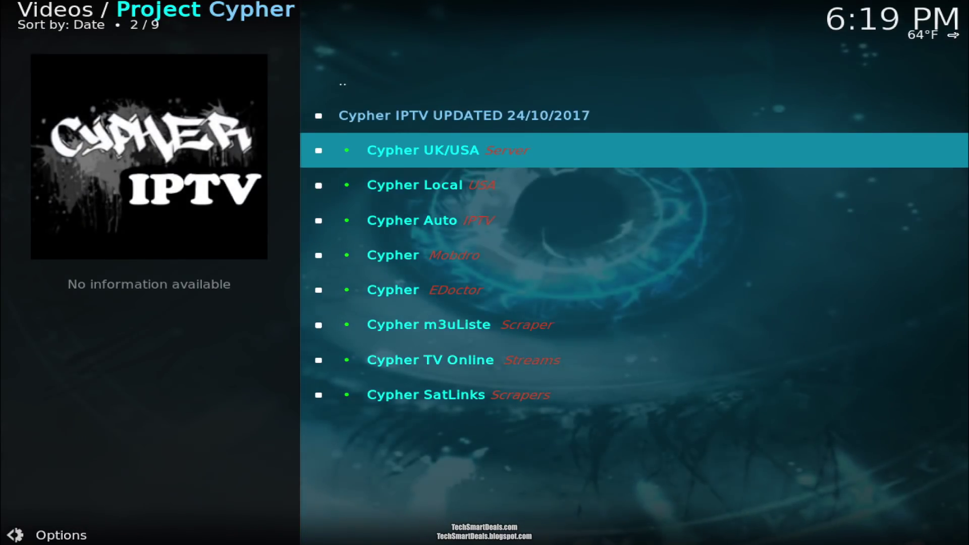
key("Down")
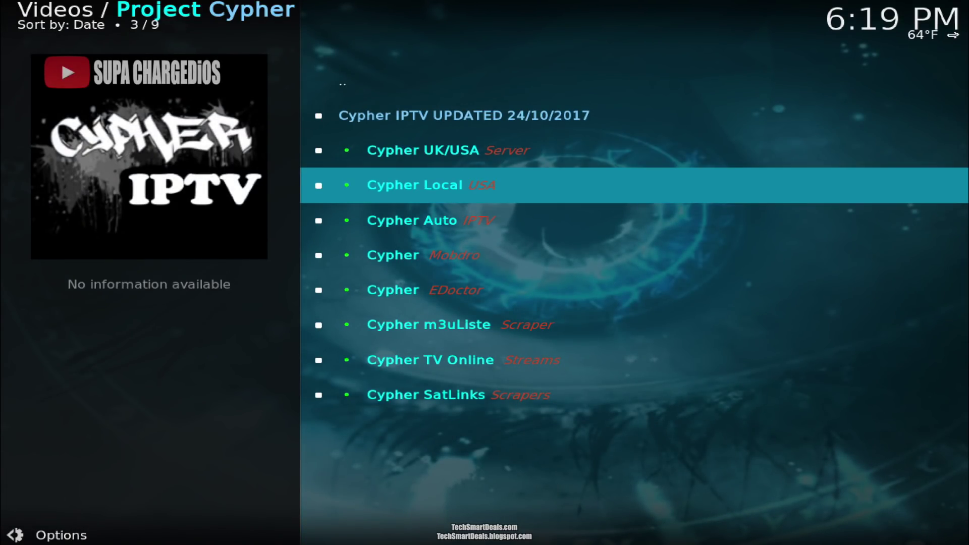
key("Return")
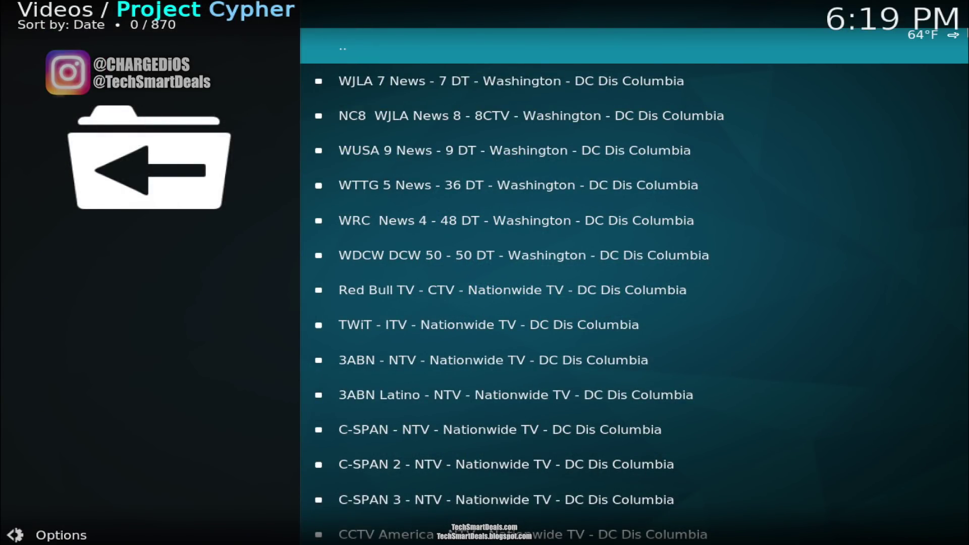
- Scroll through the 870-station list, then play WJLA 7 News from the top
key("Down")
key("Down")
key("Down")
key("Down")
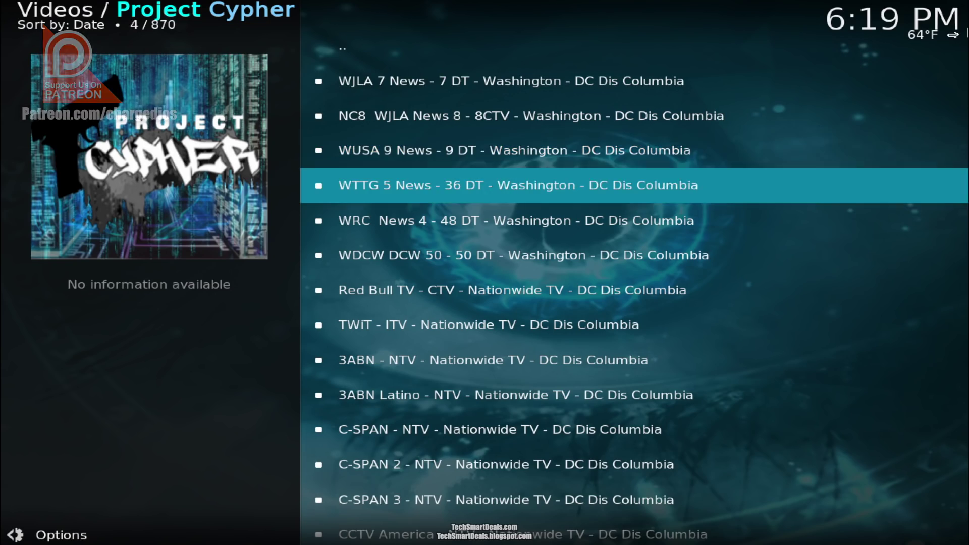
key("Down")
key("Down")
key("Down")
key("Down")
key("Down")
key("Down")
key("Down")
key("Down")
key("Down")
key("Down")
key("Down")
key("Down")
key("Down")
key("Down")
key("Down")
key("Down")
key("Down")
key("Down")
key("Down")
key("Down")
key("Down")
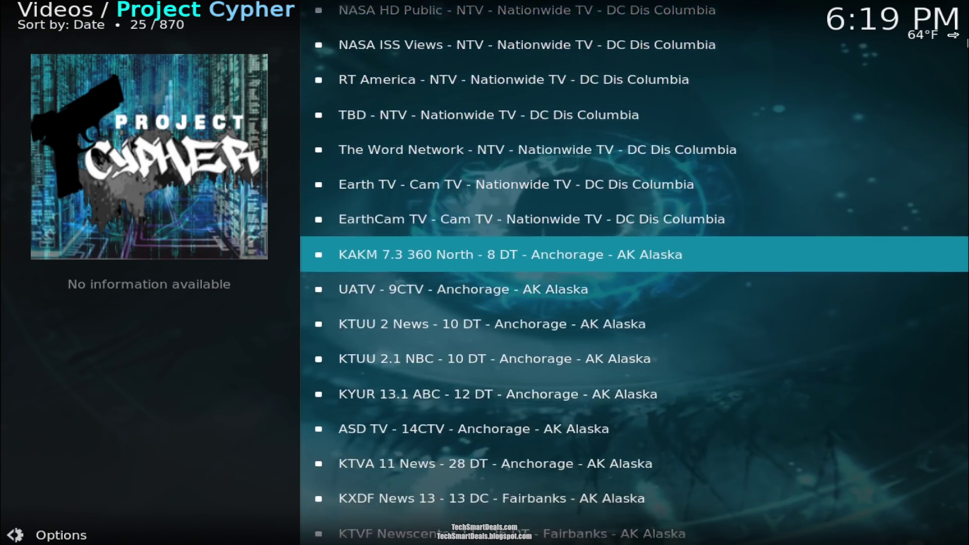
key("Down")
key("Down")
key("Down")
key("Down")
key("Down")
key("Down")
key("Down")
key("Down")
key("Down")
key("Down")
key("Down")
key("Down")
key("Down")
key("Down")
key("Down")
key("Down")
key("Down")
key("Down")
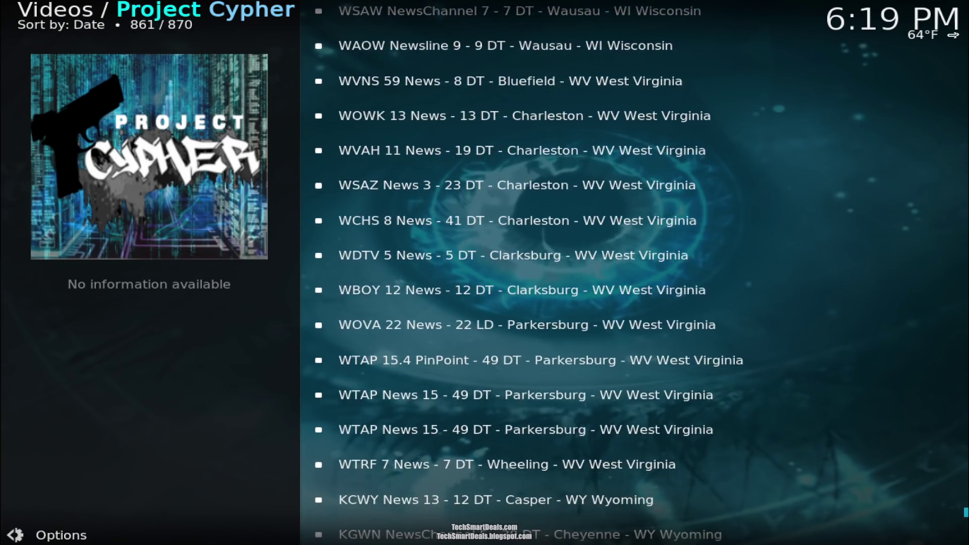
key("Up")
key("Up")
key("Up")
key("Up")
key("Up")
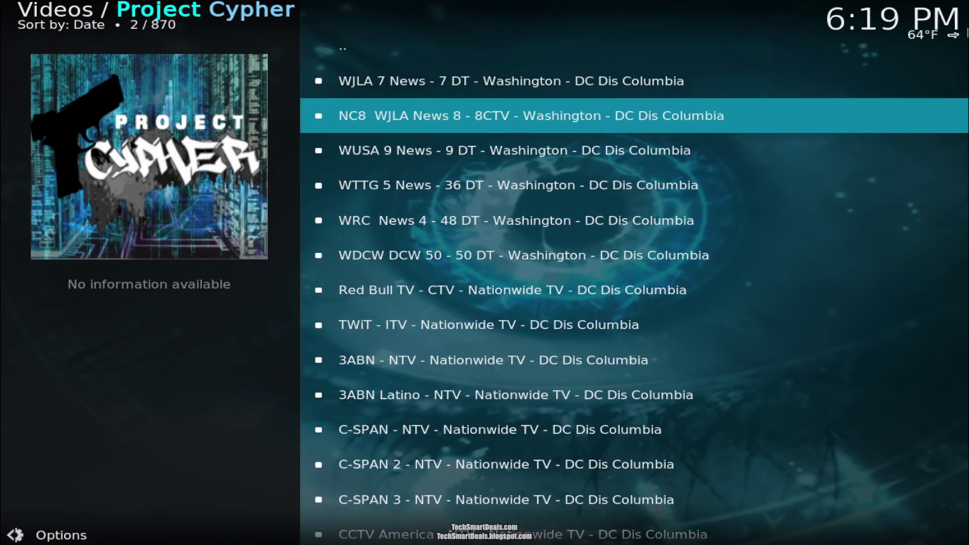
key("Return")
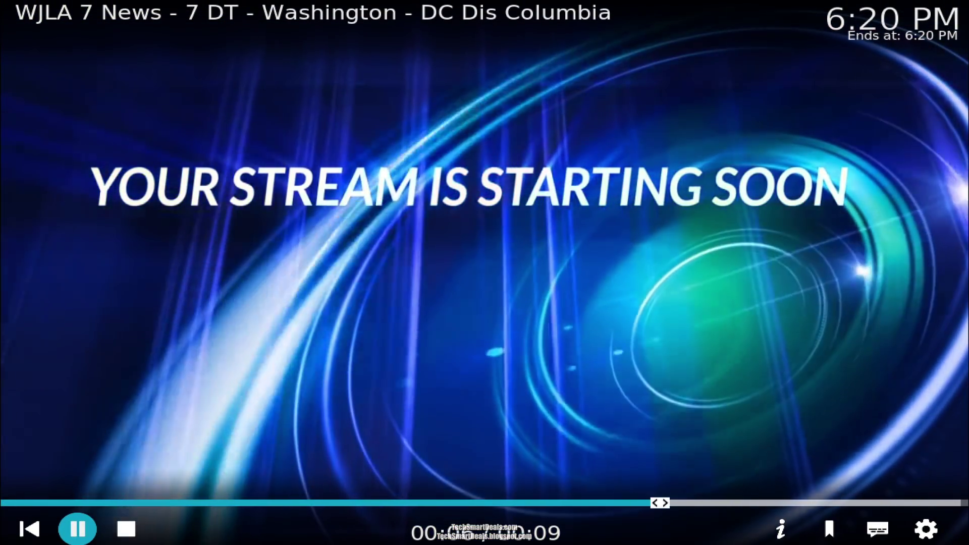
- Stop WJLA 7, play WUSA 9 News briefly, then stop it
key("Right")
key("Left")
key("Down")
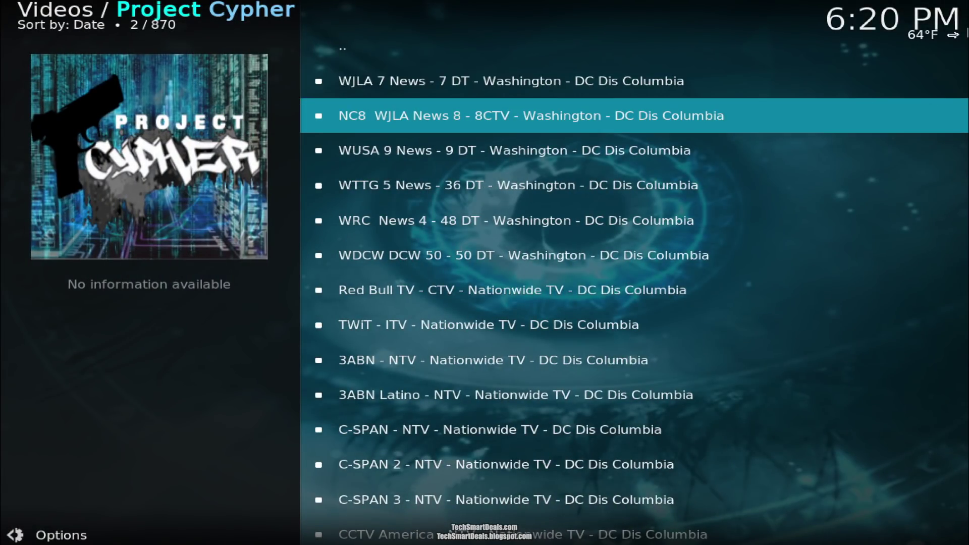
key("Return")
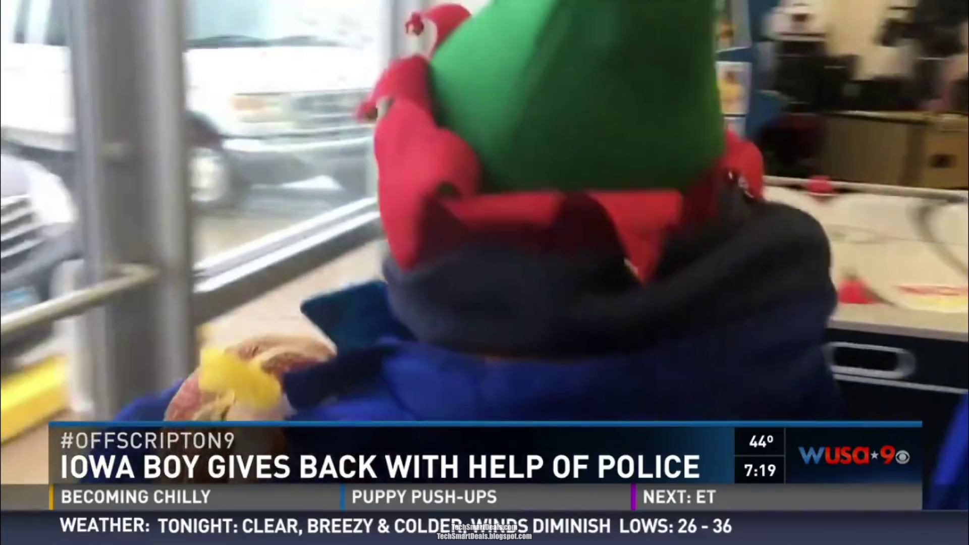
key("Return")
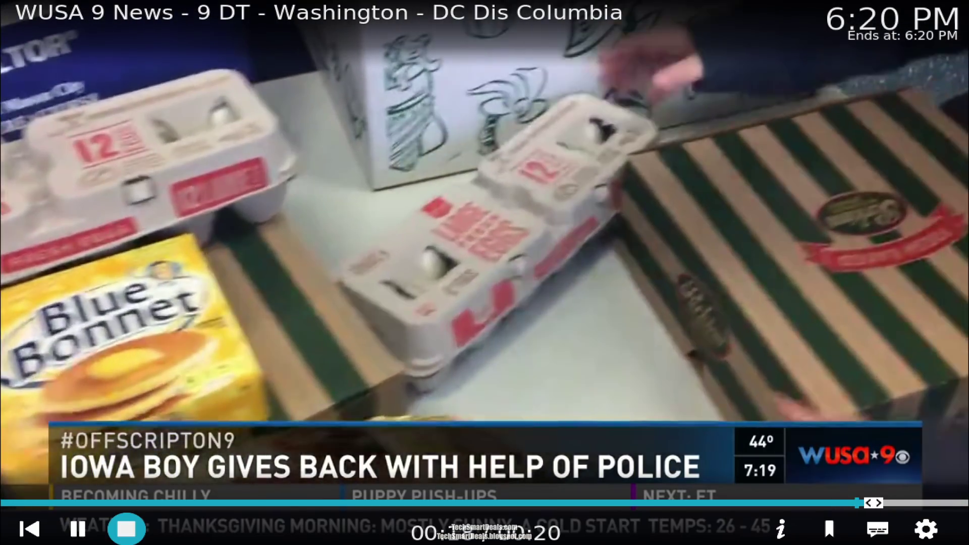
key("Return")
- Scroll the station list, go back to the Cypher IPTV menu and select the '..' entry
key("Down")
key("Down")
key("Down")
key("Down")
key("Down")
key("Down")
key("Down")
key("Down")
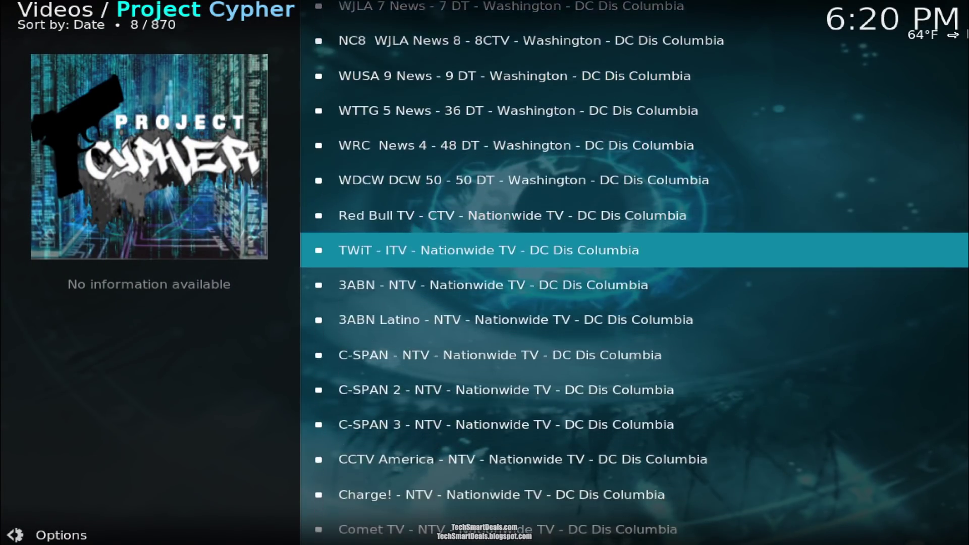
key("Down")
key("Down")
key("Down")
key("Down")
key("Down")
key("Down")
key("Down")
key("Down")
key("Down")
key("Down")
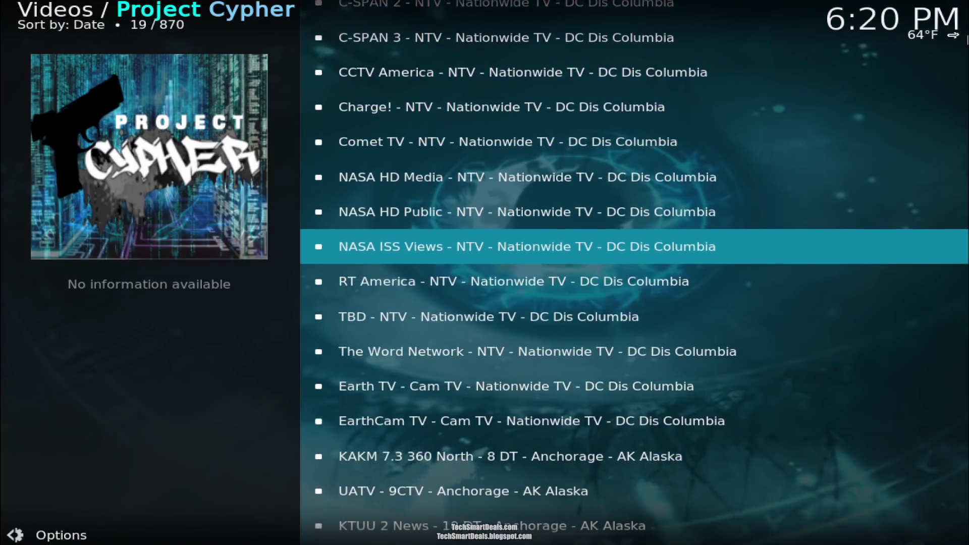
key("Down")
key("Down")
key("Down")
key("Down")
key("Down")
key("Down")
key("Down")
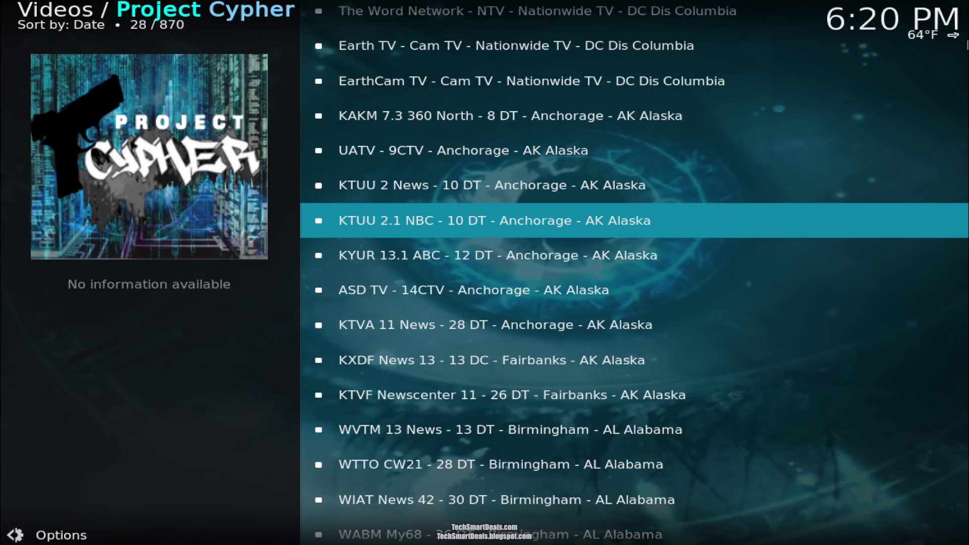
key("BackSpace")
key("Down")
key("Down")
key("Down")
key("Down")
key("Down")
key("Down")
key("Down")
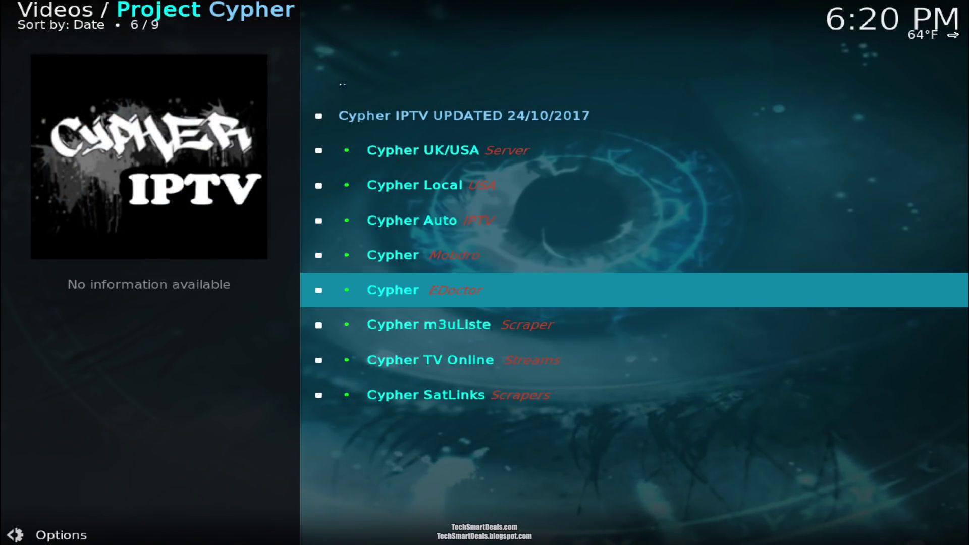
- Return to the Project Cypher menu, scroll its entries, then select '..' to leave the add-on
key("Return")
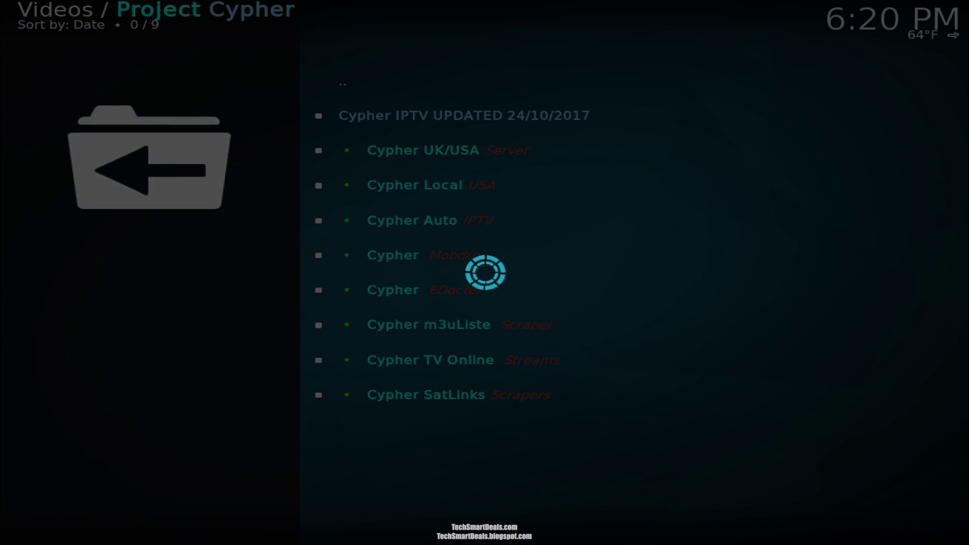
key("Up")
key("Up")
key("Up")
key("Up")
key("Up")
key("Down")
key("Down")
key("Down")
key("Down")
key("Down")
key("Down")
key("Down")
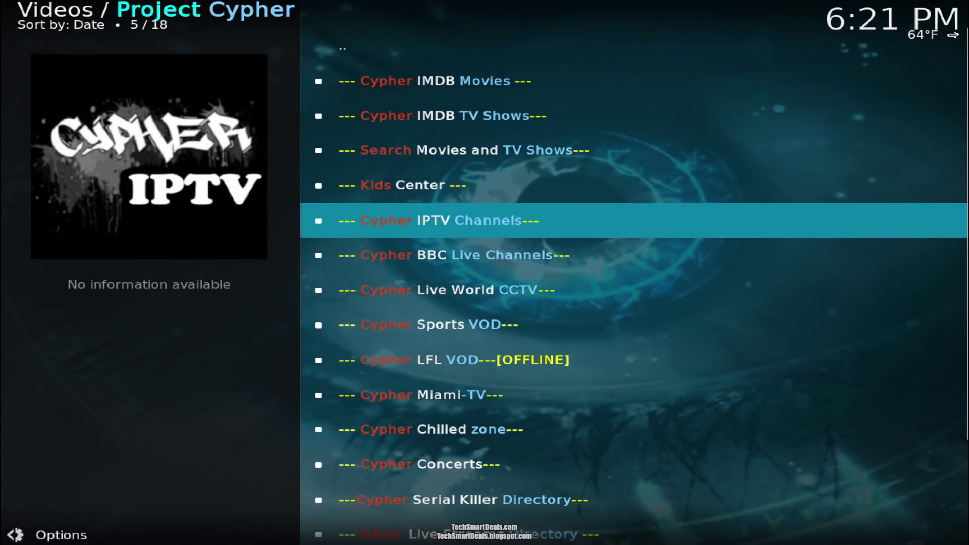
key("Down")
key("Down")
key("Down")
key("Down")
key("Down")
key("Down")
key("Down")
key("Down")
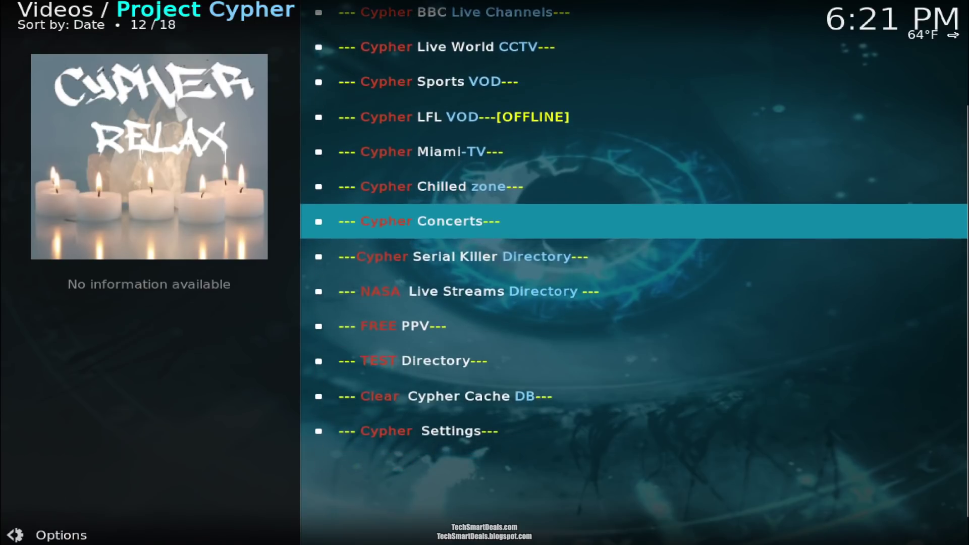
key("Down")
key("Down")
key("Down")
key("Up")
key("Up")
key("Up")
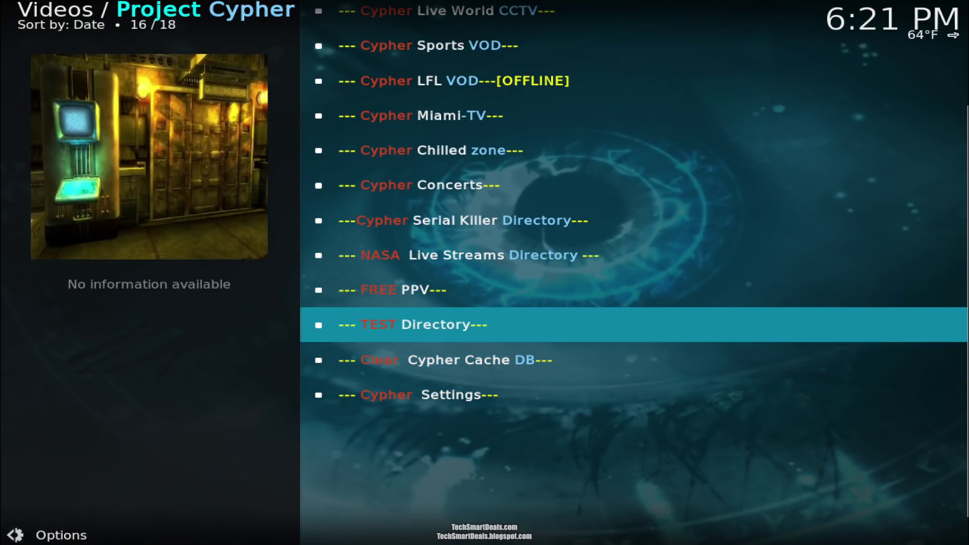
key("Down")
key("Down")
key("Down")
key("Down")
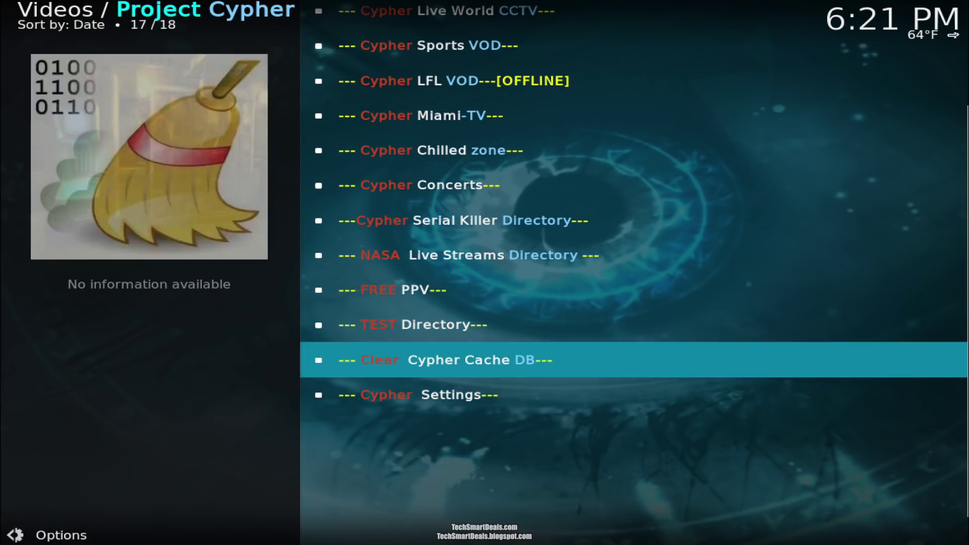
key("Return")
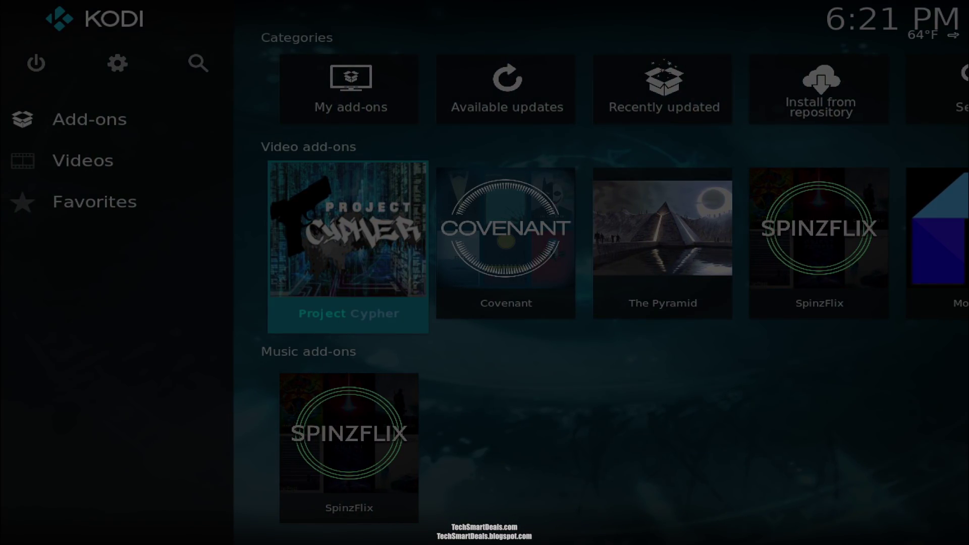